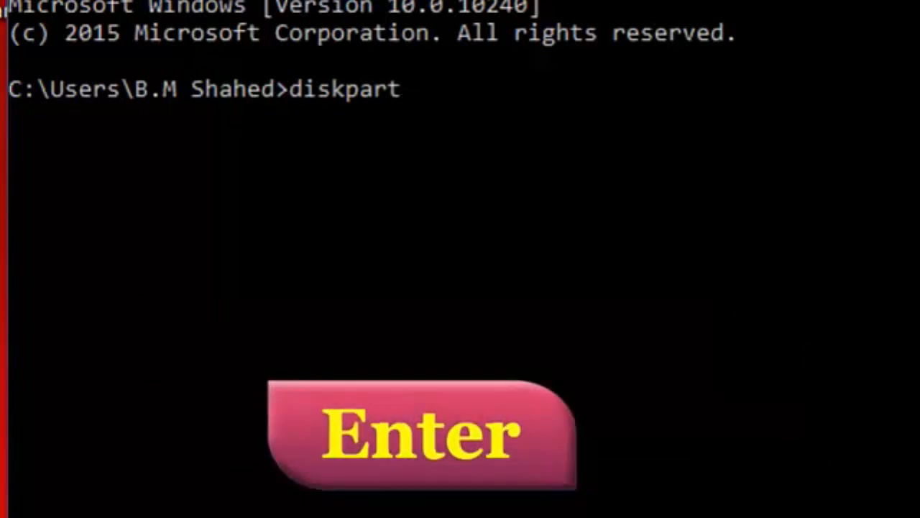
Run diskpart from the command prompt and list all volumes with the list volume command
key("Return")
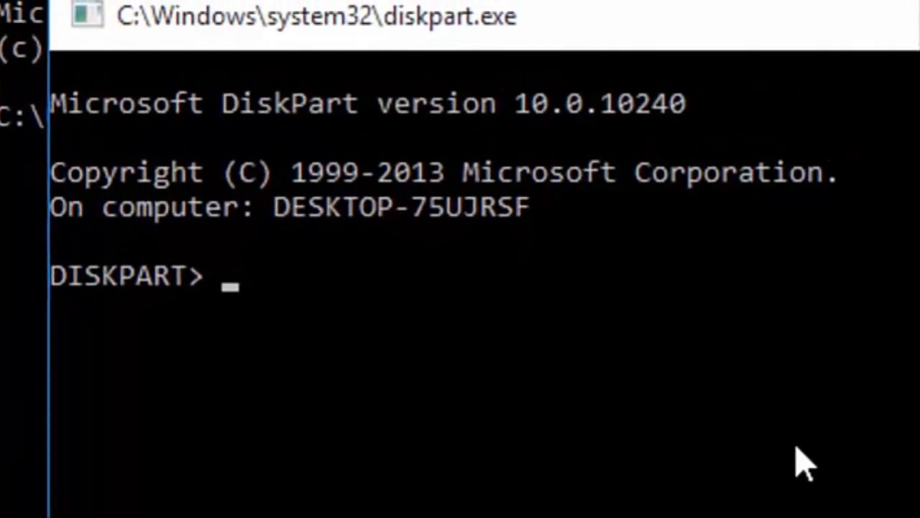
type("list ")
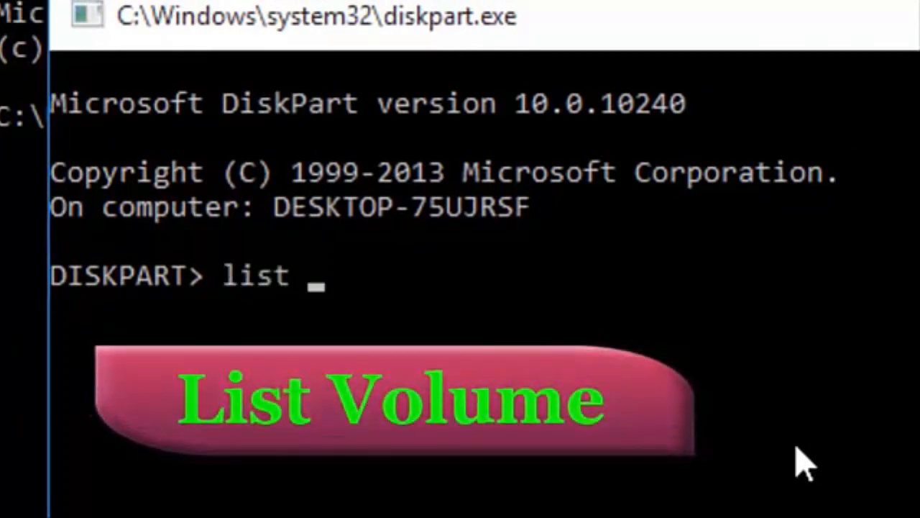
type("vo")
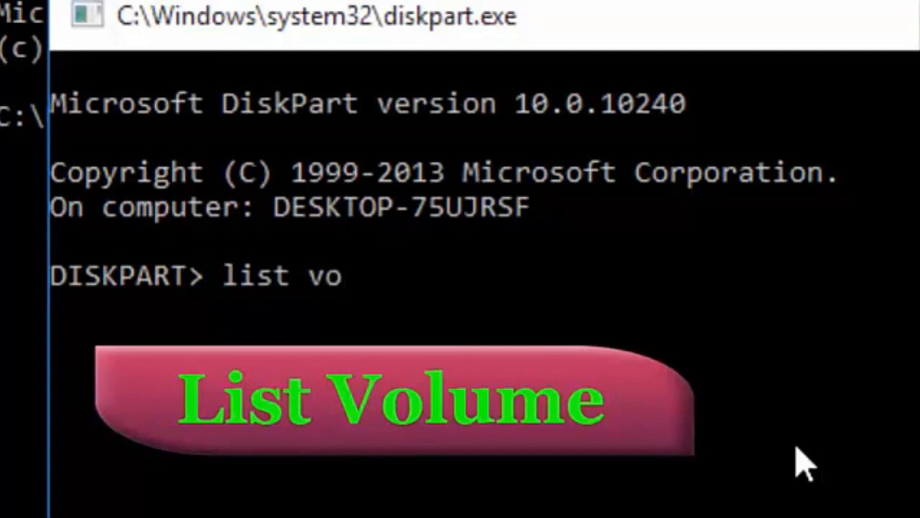
type("lume")
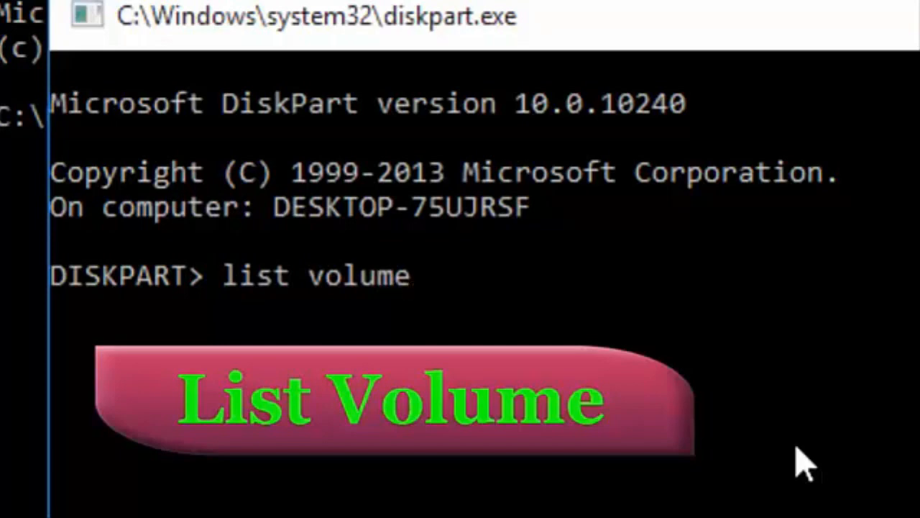
key("Return")
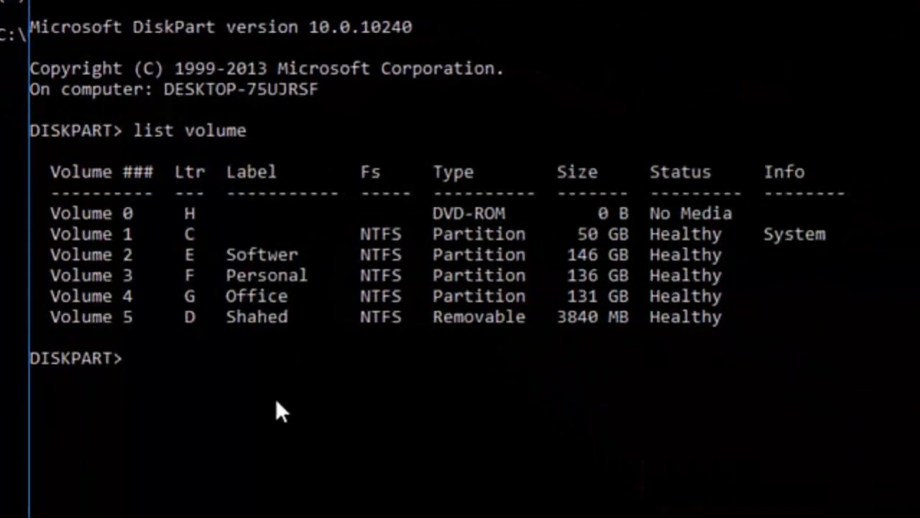
Select volume 5, the removable D: drive, as the DiskPart target
left_click(99, 318)
type("Se")
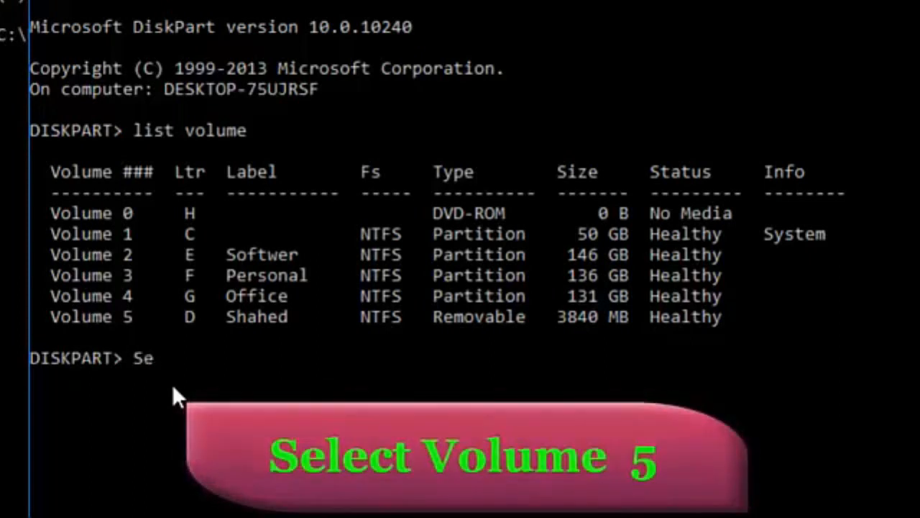
type("lect")
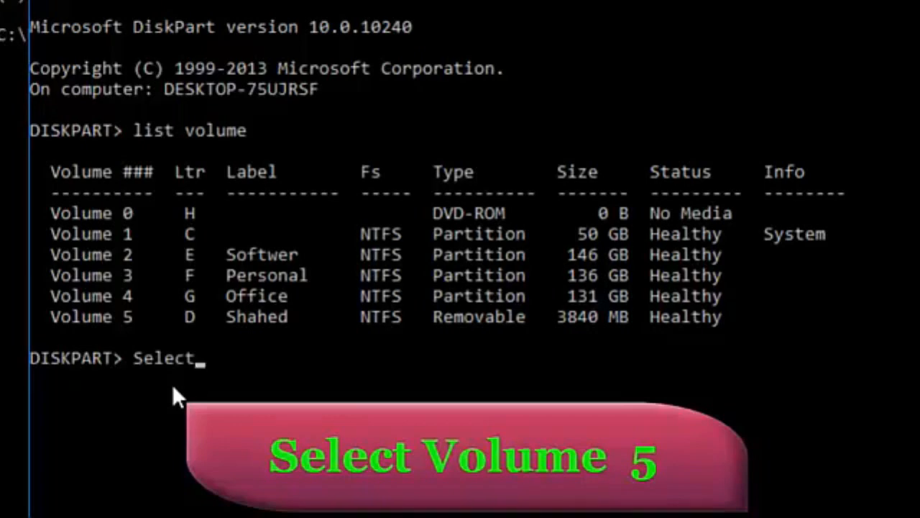
type(" vo")
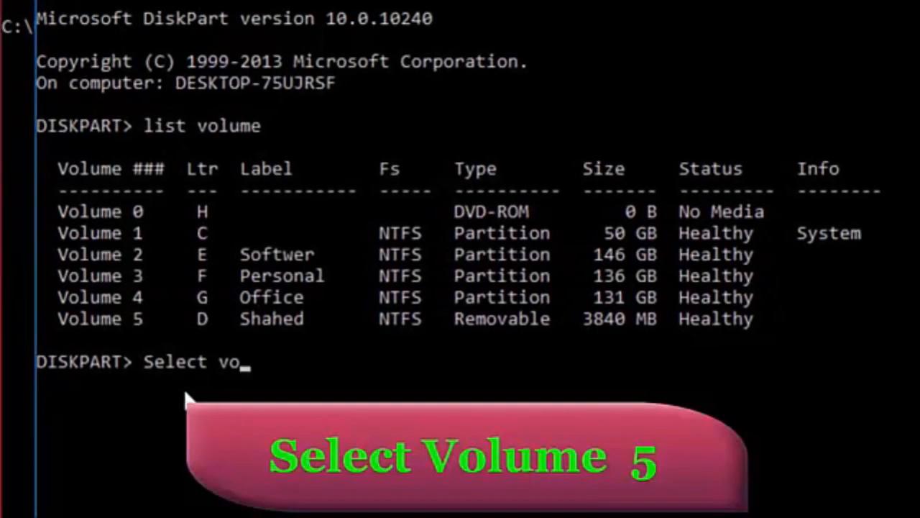
type("lu")
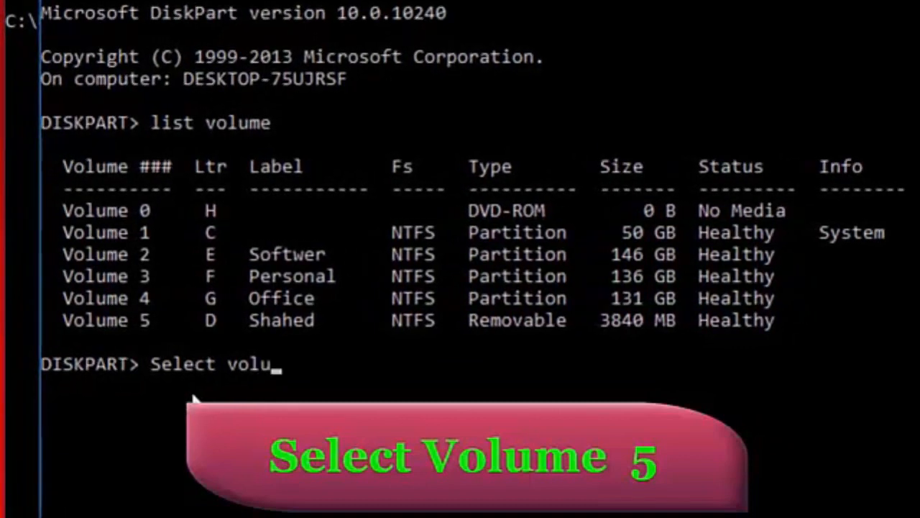
type("me")
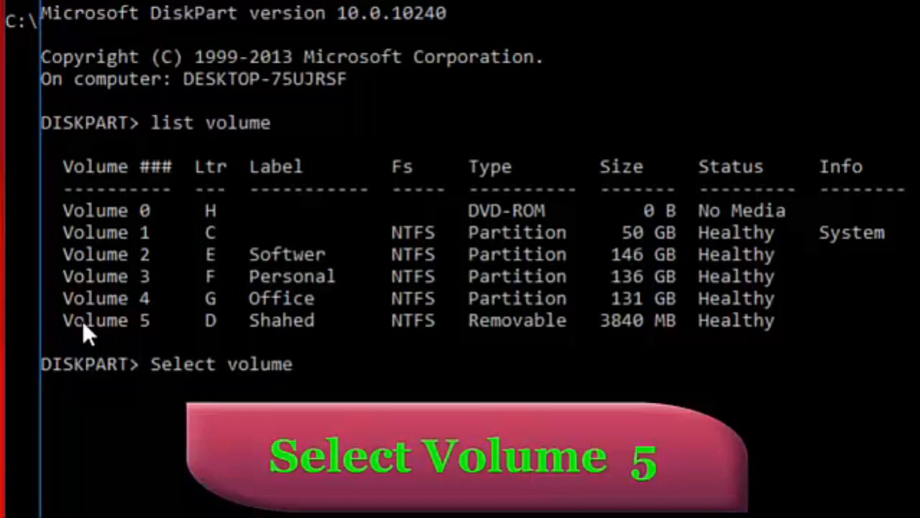
mouse_move(82, 320)
left_mouse_down()
mouse_move(688, 344)
mouse_move(740, 331)
left_mouse_up()
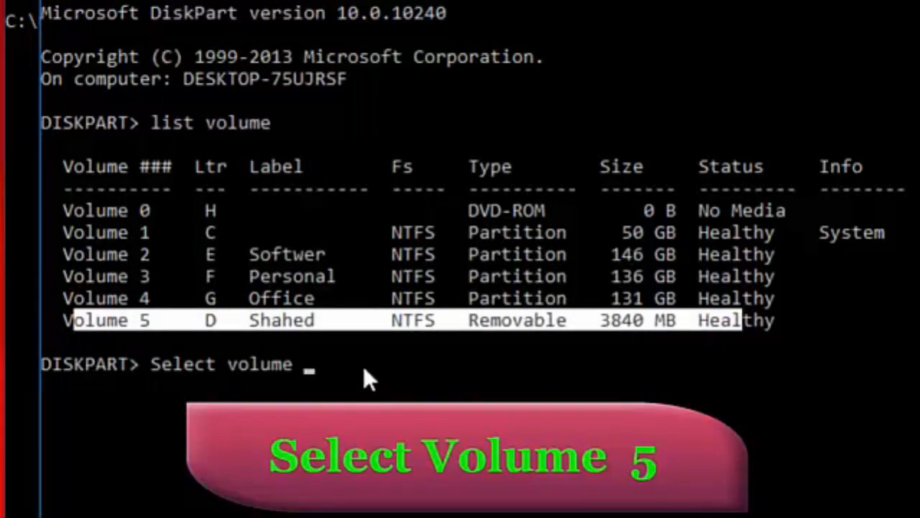
type("5")
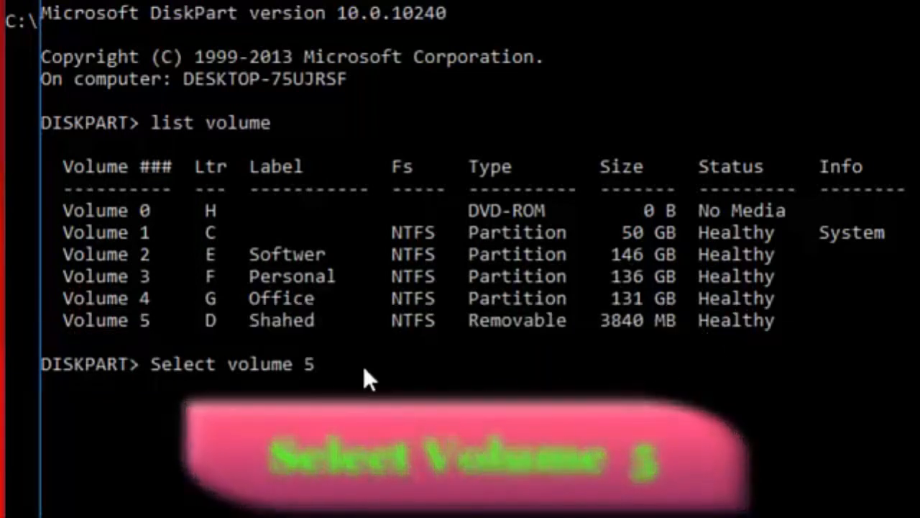
key("Return")
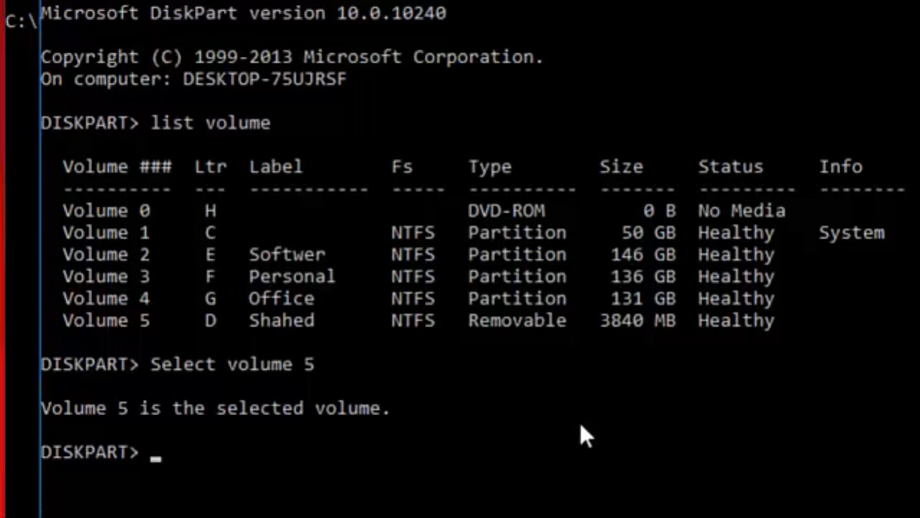
Quick-format the selected volume as NTFS with the label myflash, using format fs=ntfs quick label=myflash
type("for")
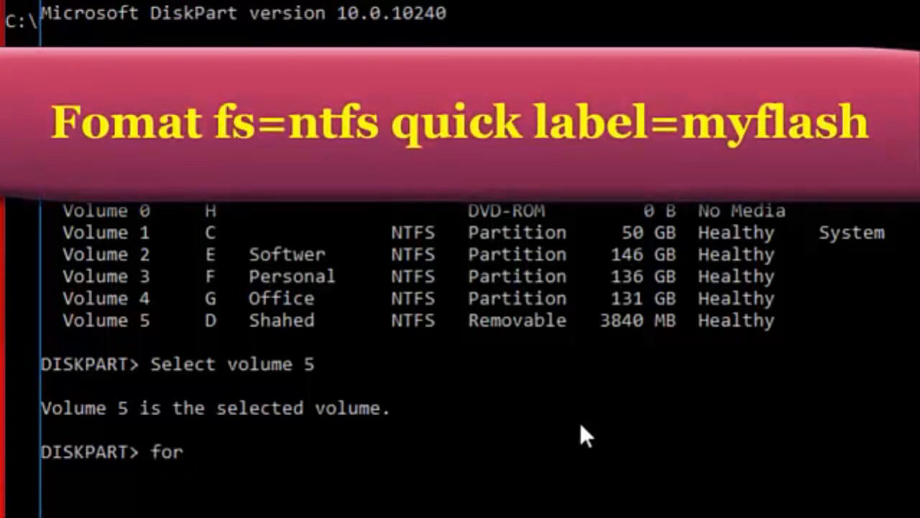
type("mat")
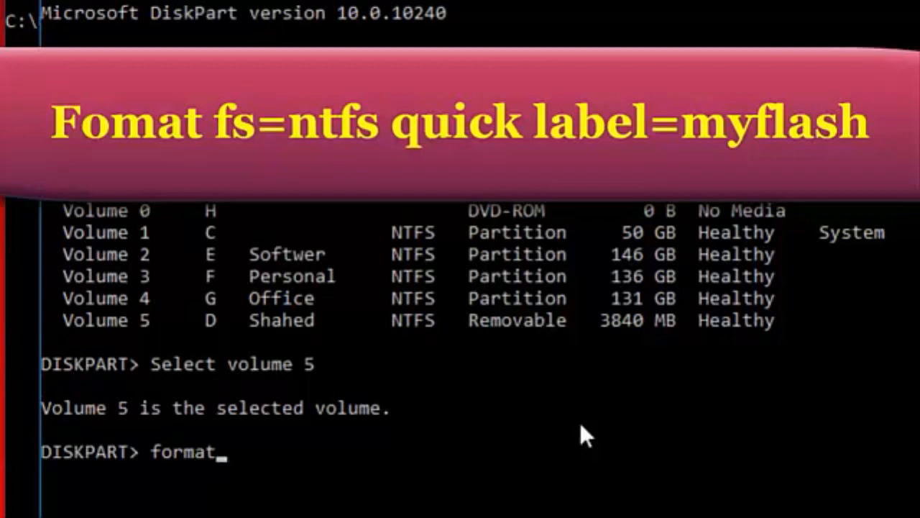
type(" fs=")
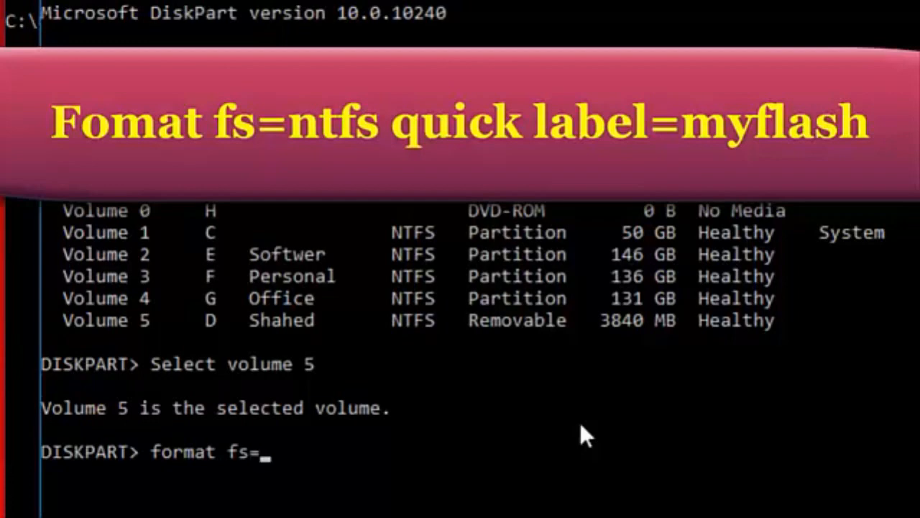
type("ntfs")
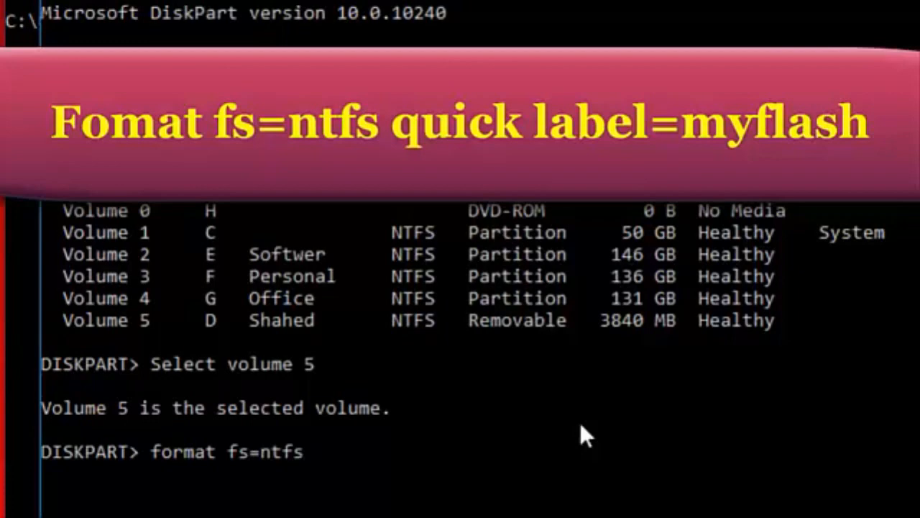
type(" quick")
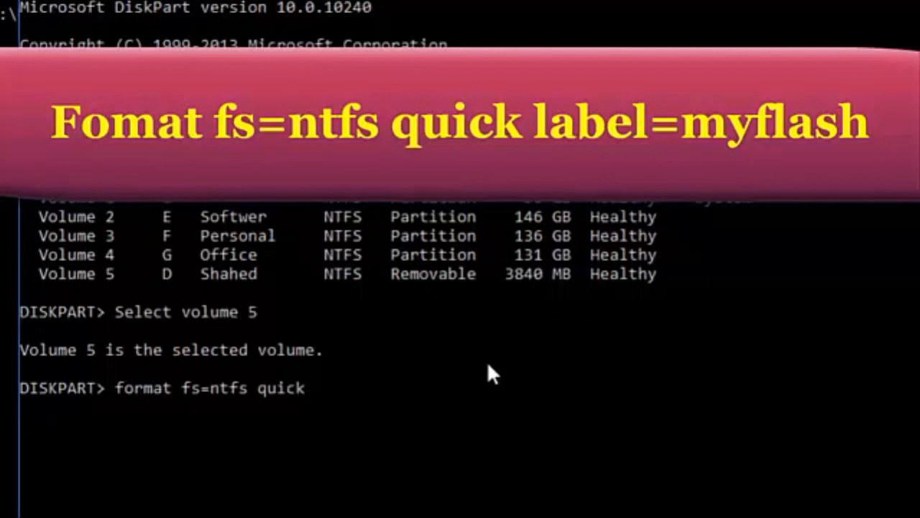
type(" label")
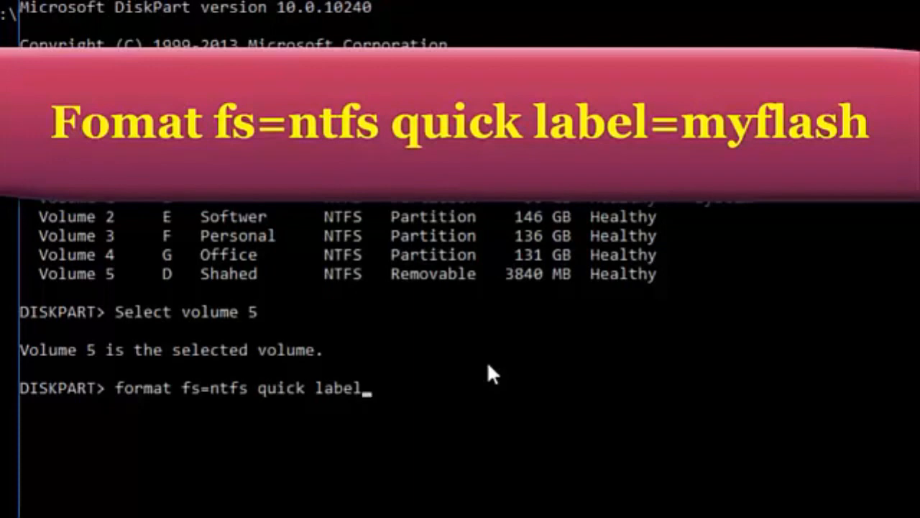
type("=myflash")
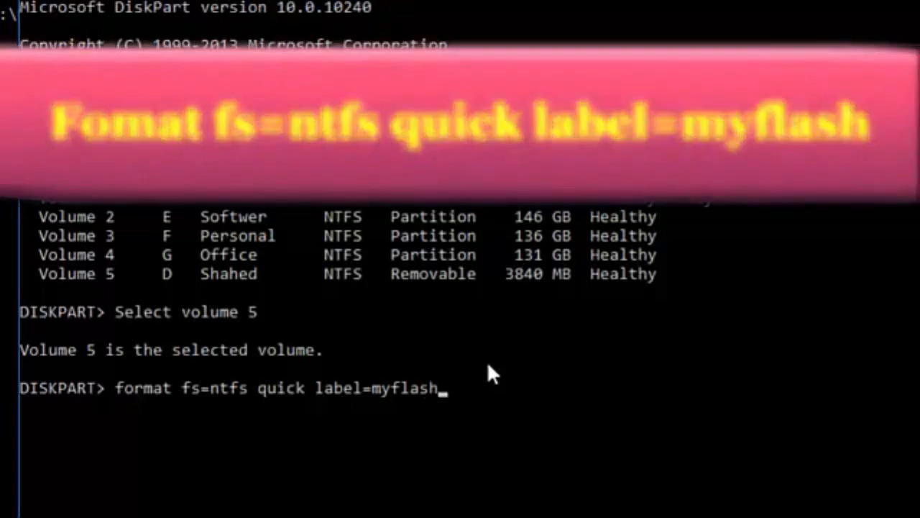
key("Return")
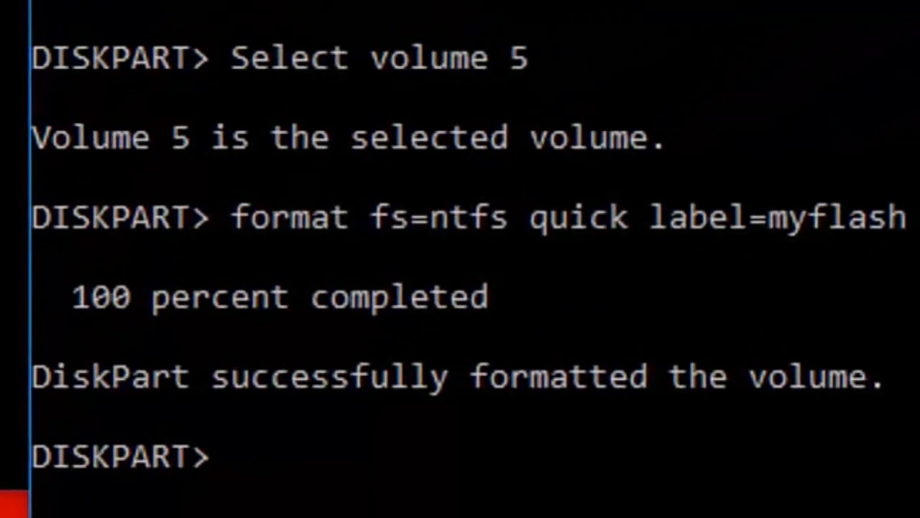
Review the format result, open the myflash (D:) drive from This PC to check it, and close File Explorer
left_click_drag(911, 375, 32, 381)
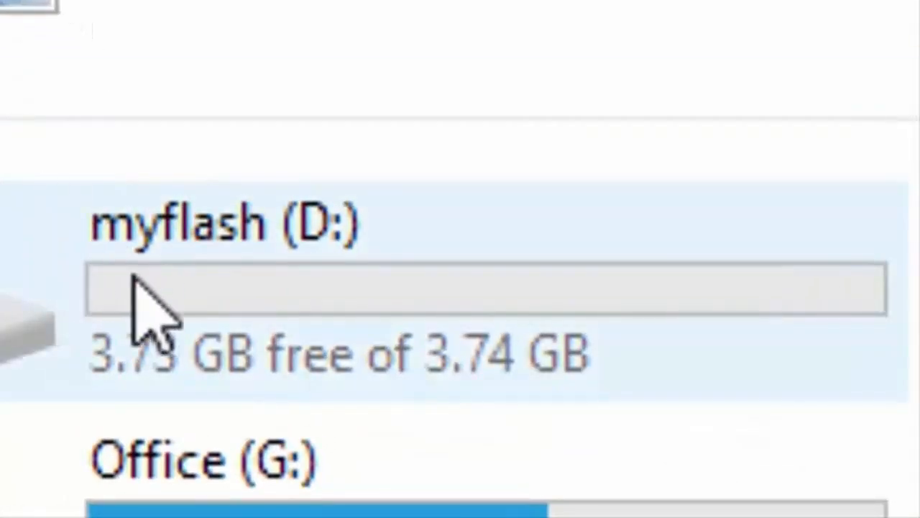
left_click(132, 277)
double_click(113, 330)
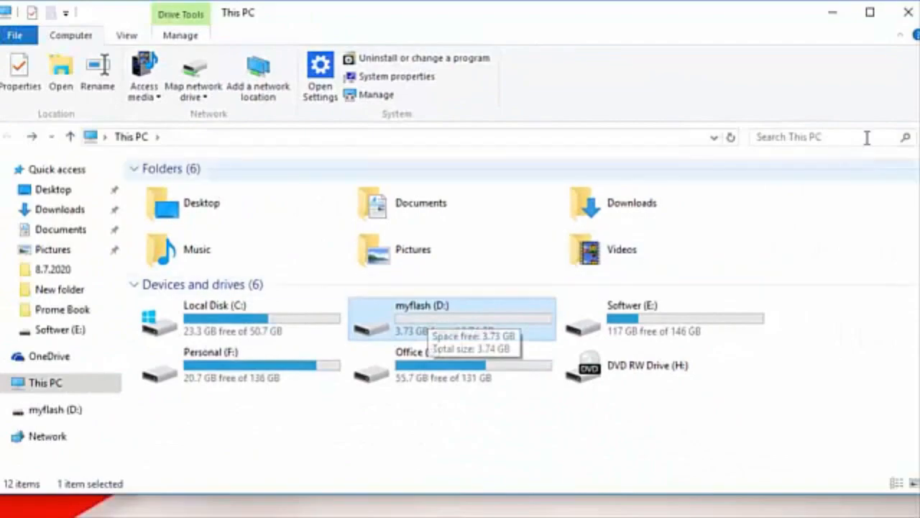
left_click(912, 7)
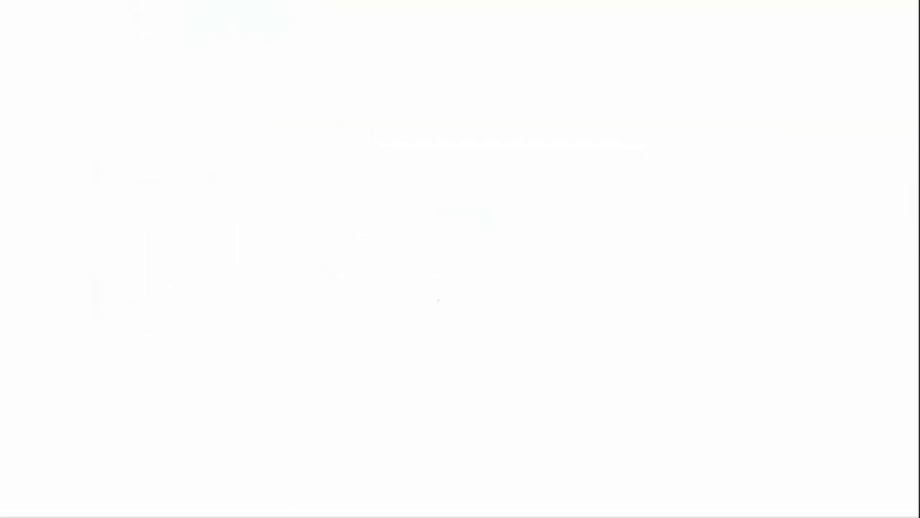
Quick-format the removable D: volume on Disk 1 in Disk Management as NTFS with the default allocation unit size, and open the formatted drive
key("Down")
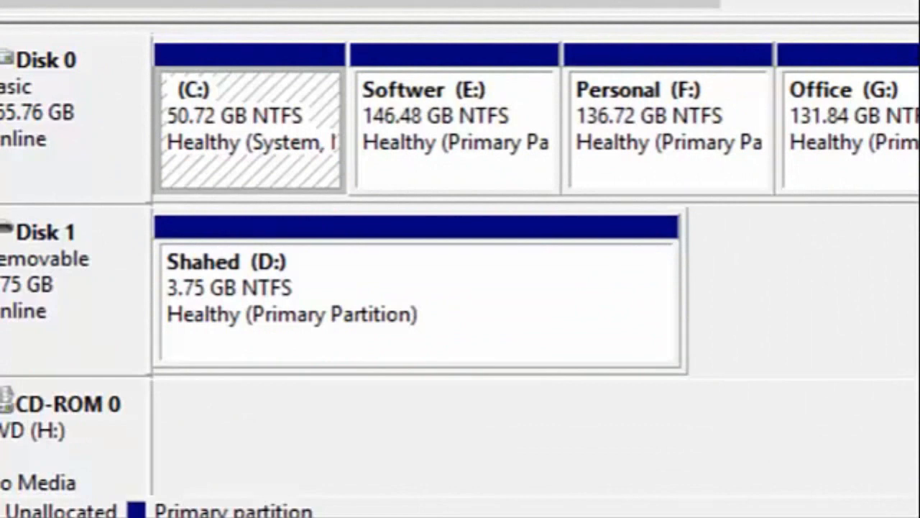
left_click(417, 302)
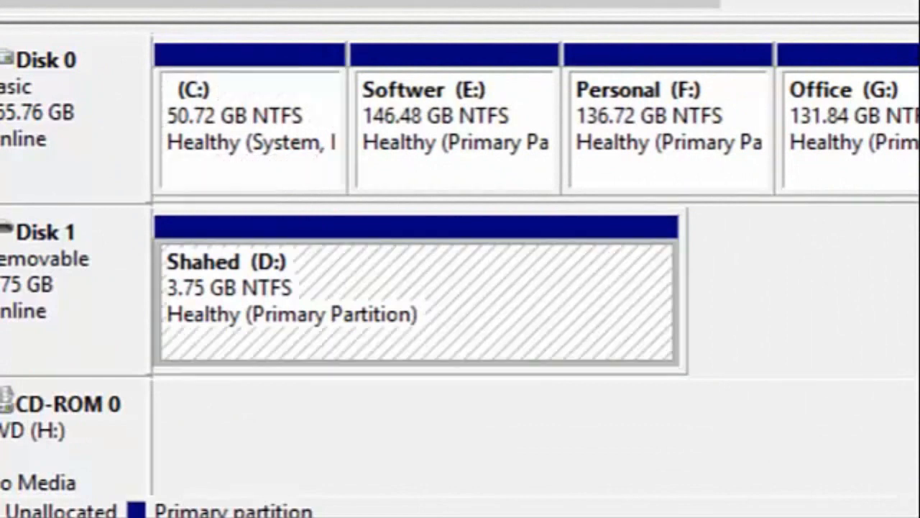
right_click(299, 279)
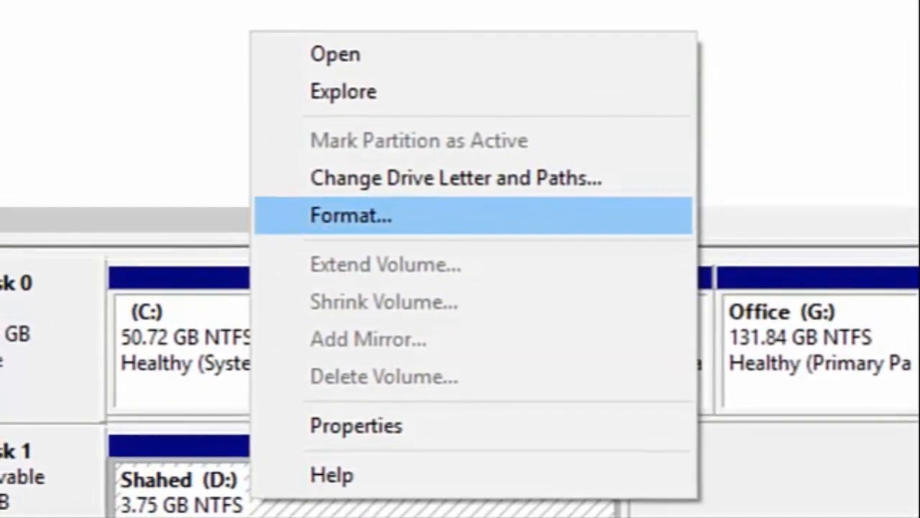
left_click(348, 208)
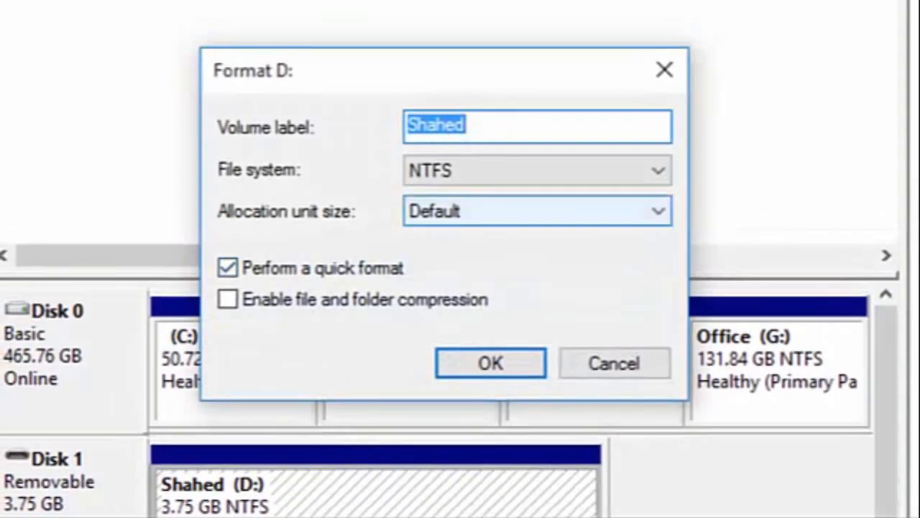
left_click(538, 211)
left_click(538, 211)
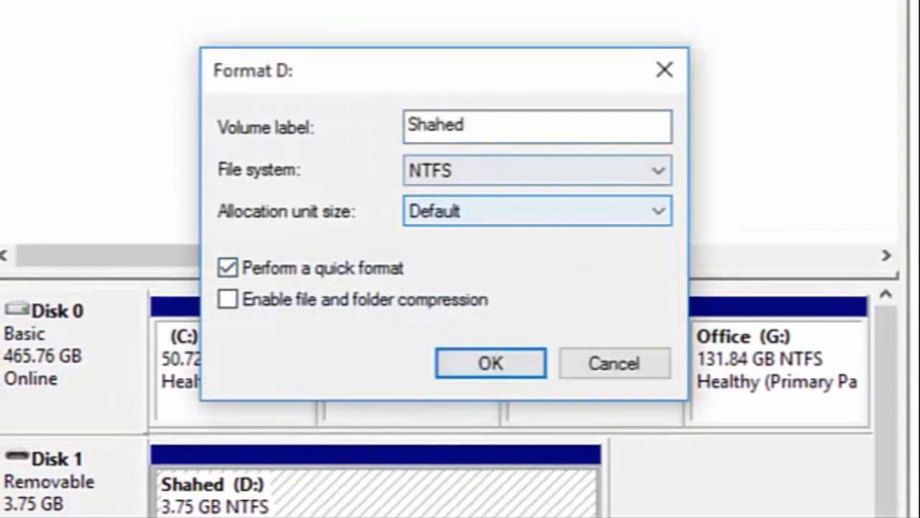
left_click(538, 170)
left_click(538, 170)
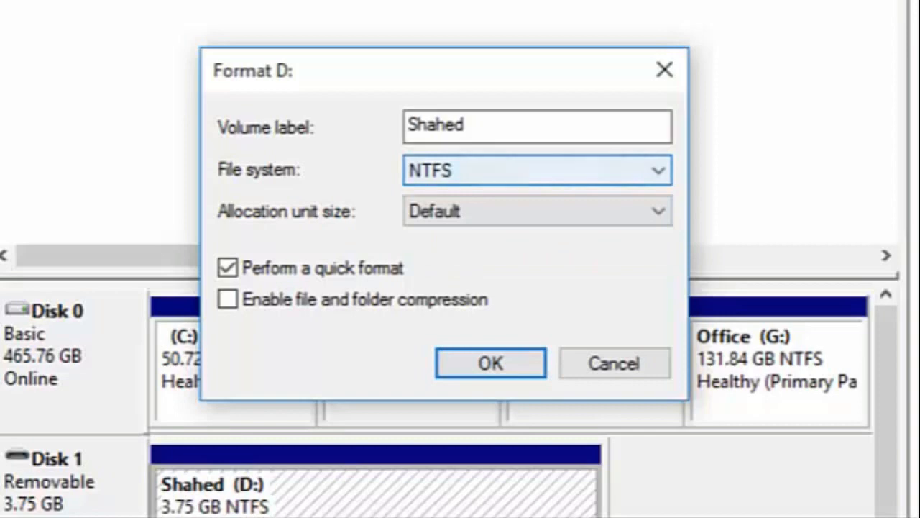
left_click(468, 125)
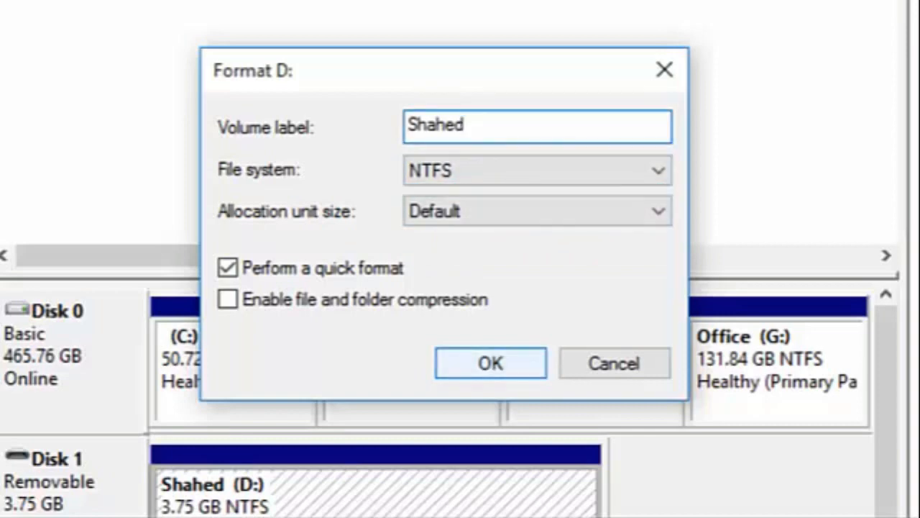
left_click(491, 363)
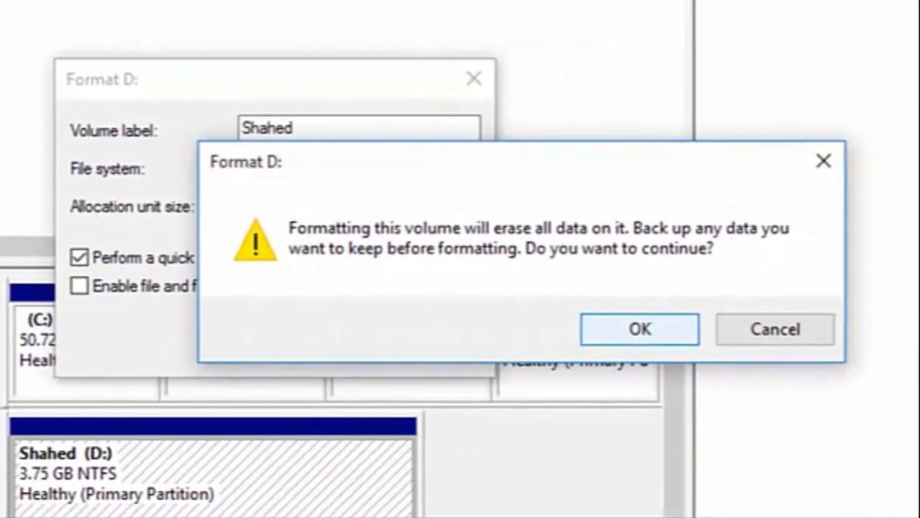
key("Return")
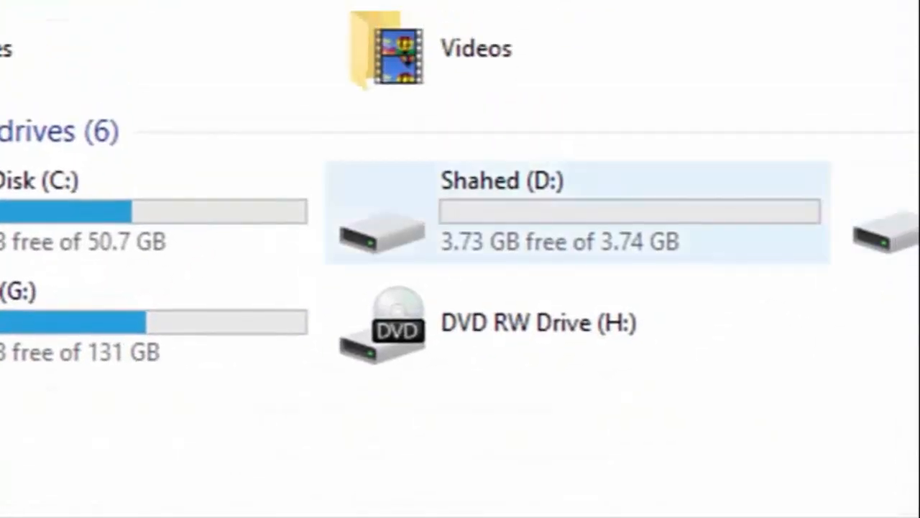
double_click(561, 213)
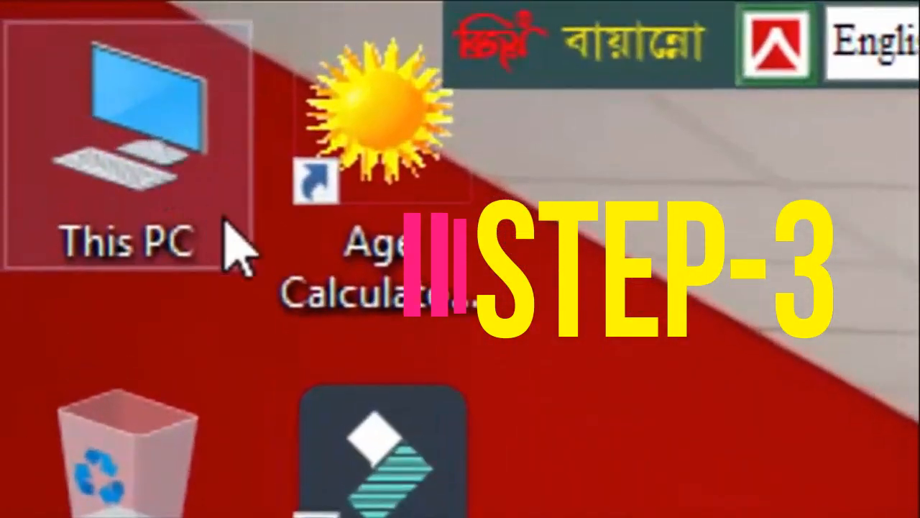
Open the format settings for the removable D: drive from This PC
double_click(75, 79)
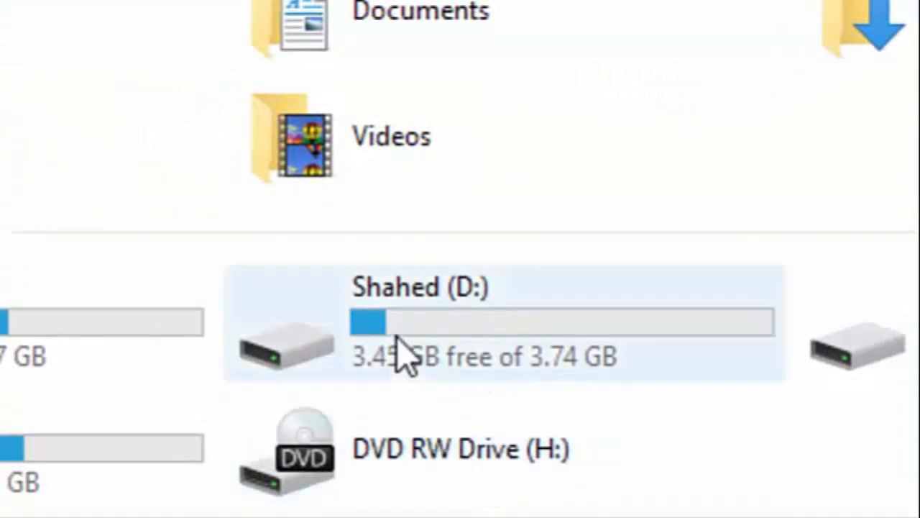
right_click(406, 355)
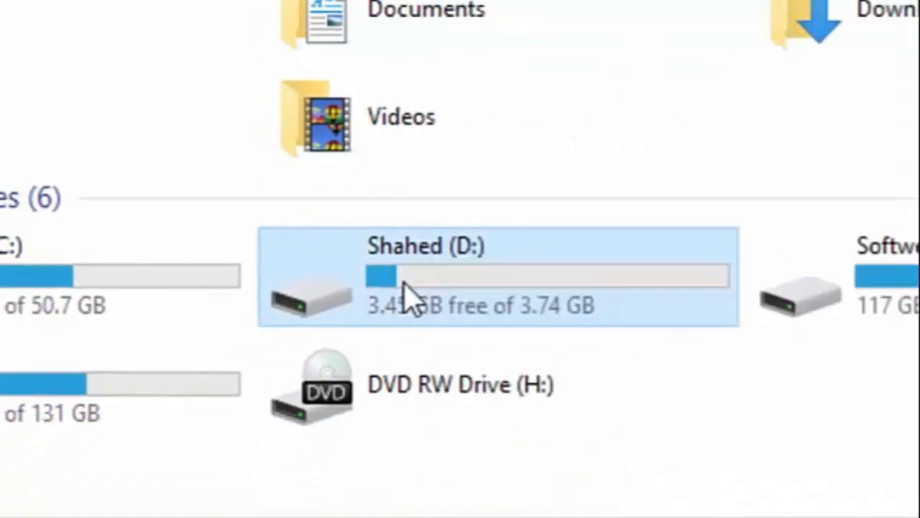
right_click(404, 352)
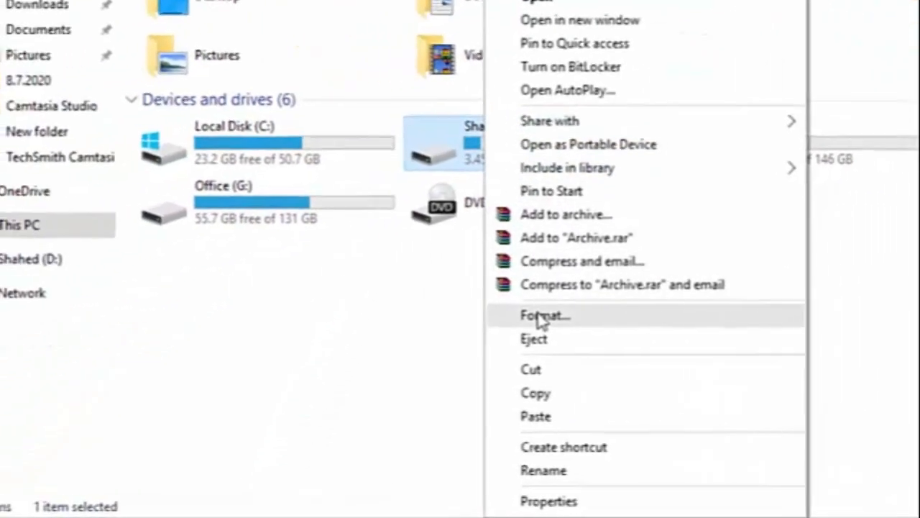
left_click(541, 318)
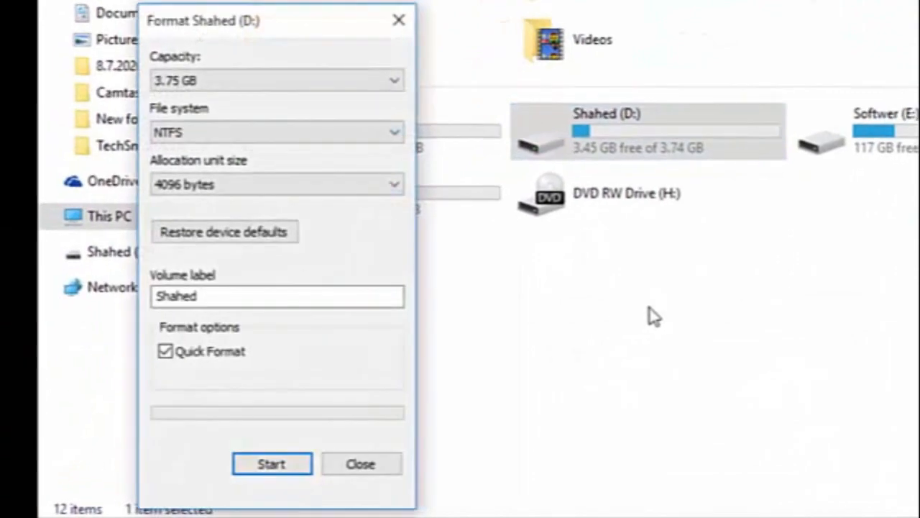
Choose 3.75 GB capacity, the NTFS file system and a 4096-byte allocation unit size for formatting the D: drive
left_click(393, 83)
left_click(371, 101)
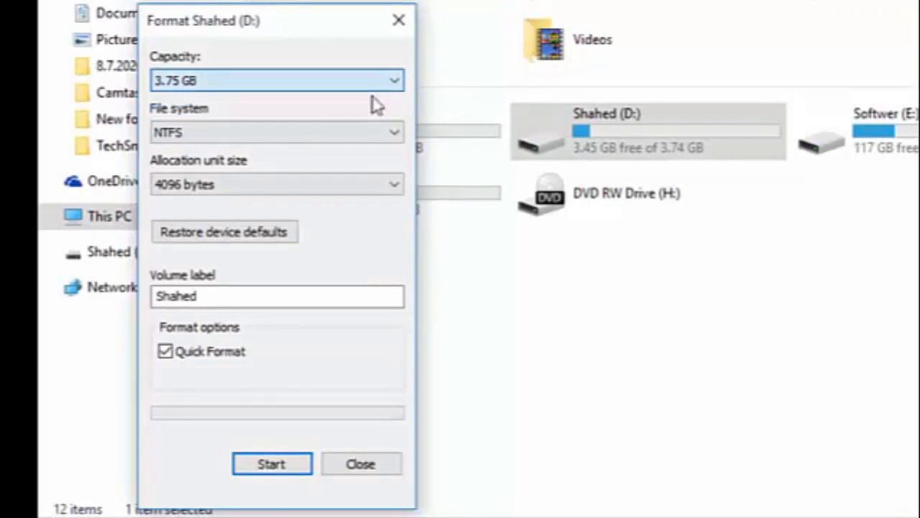
left_click(395, 136)
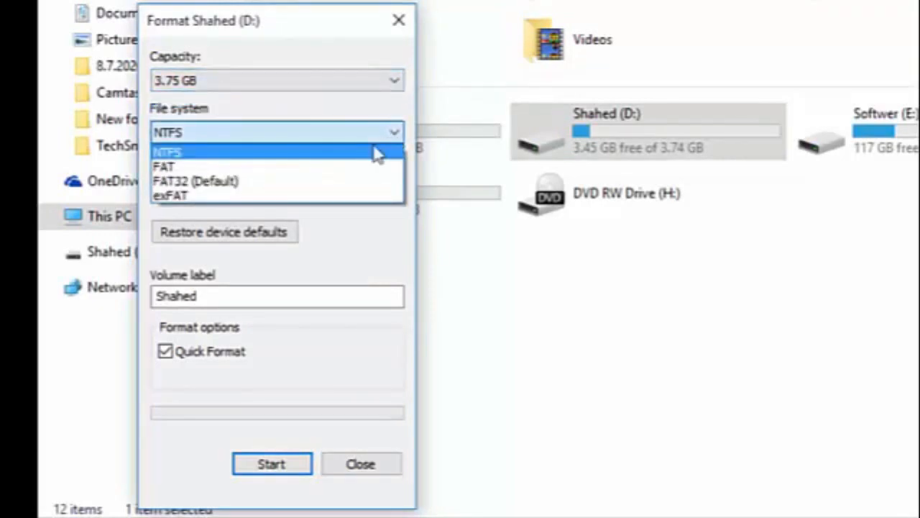
left_click(375, 154)
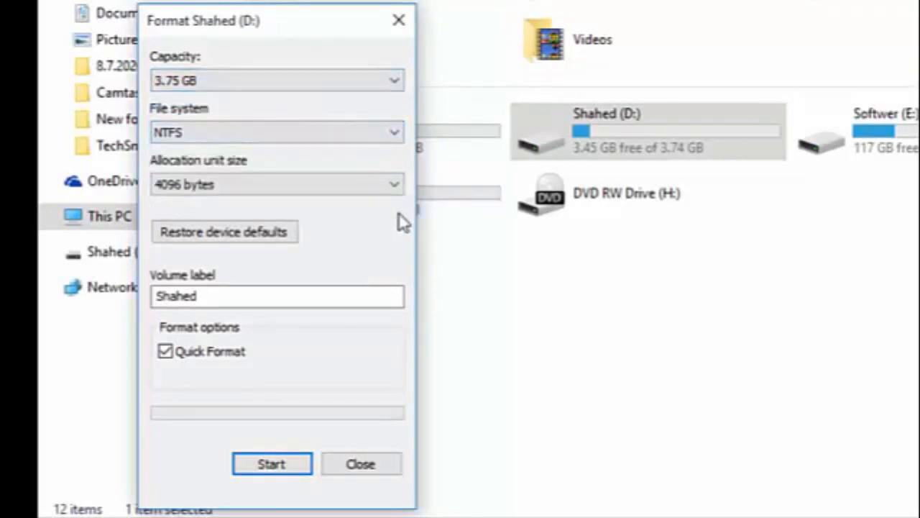
left_click(398, 186)
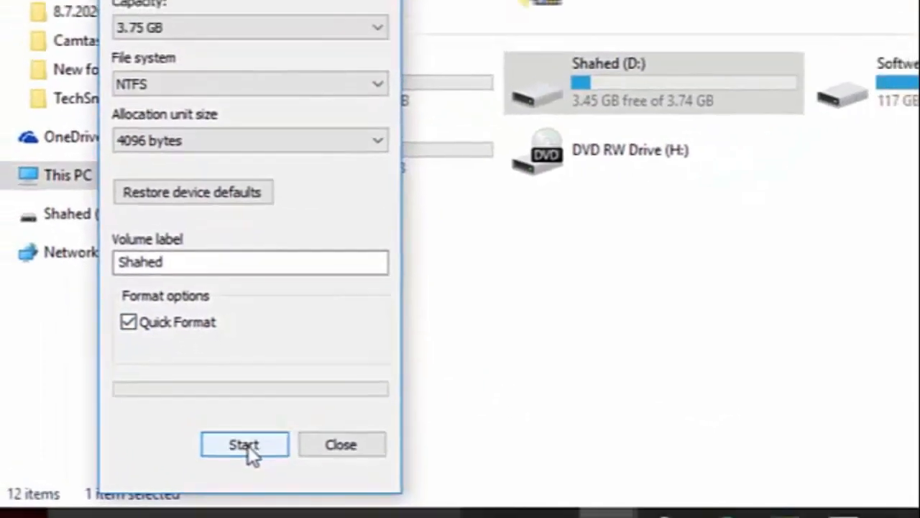
Run the quick format of the D: drive, agree to erase all its data, and close the format dialog when done
left_click(252, 407)
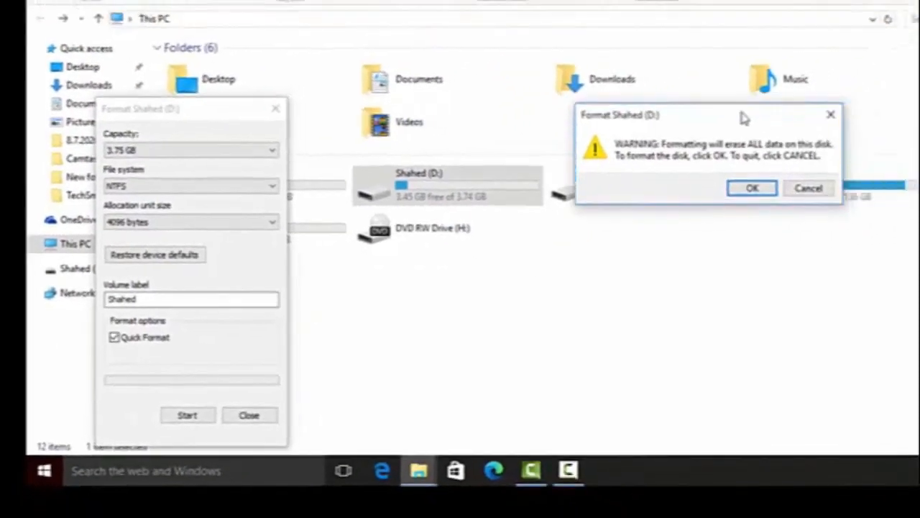
left_click_drag(744, 118, 660, 84)
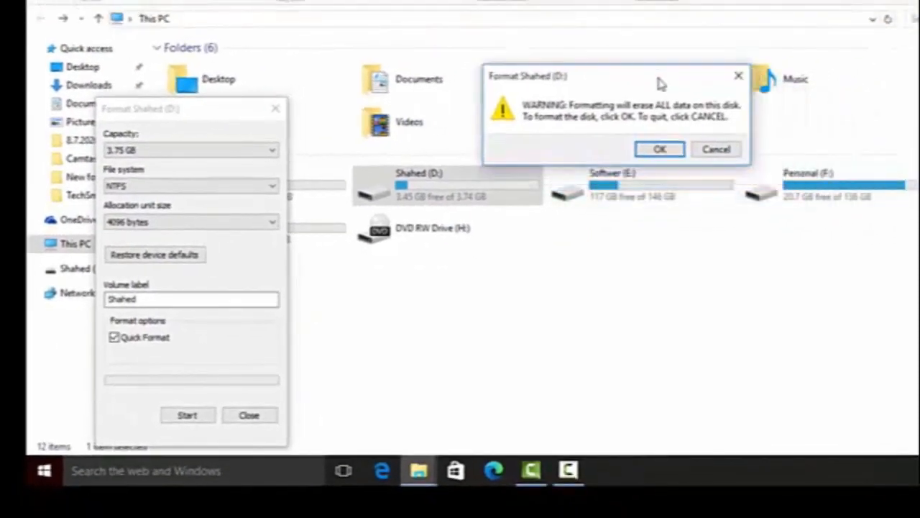
left_click(659, 148)
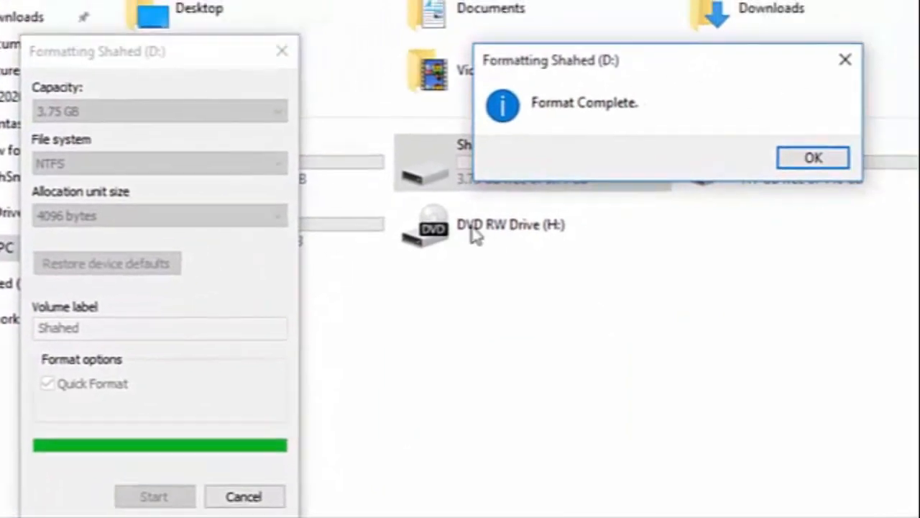
left_click(830, 160)
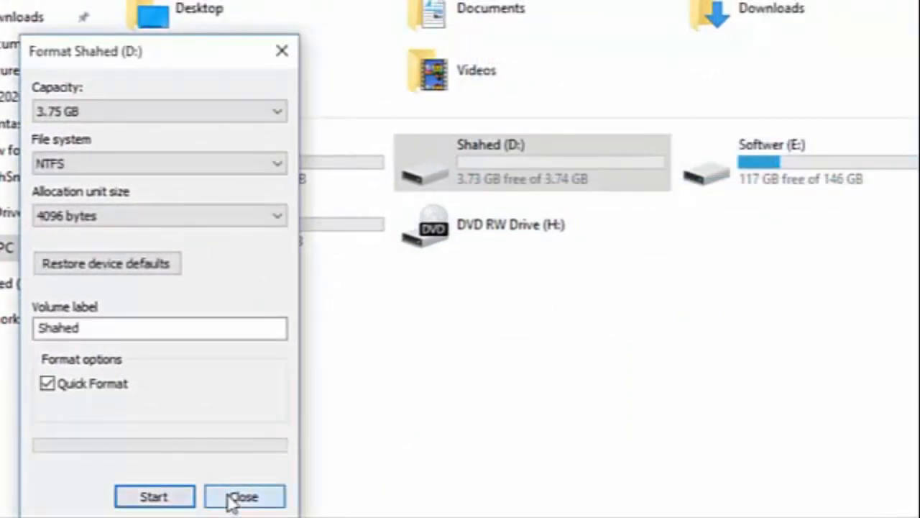
left_click(231, 498)
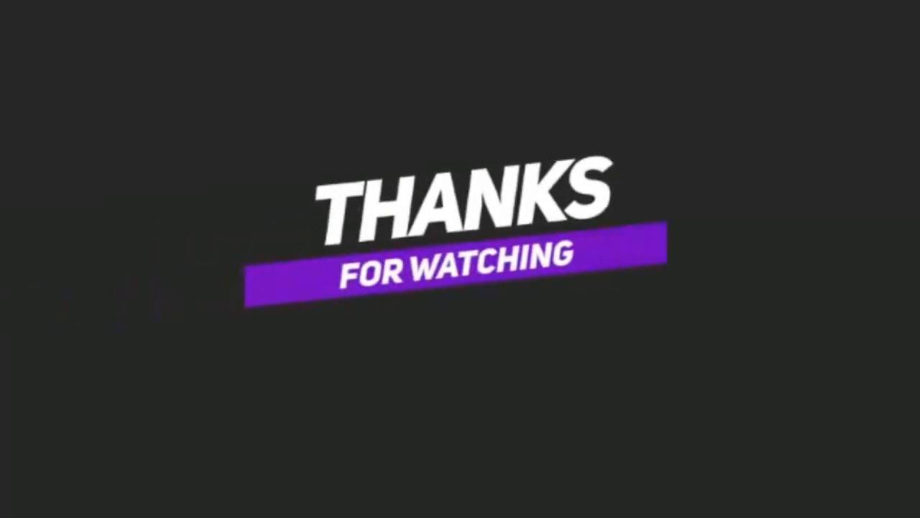